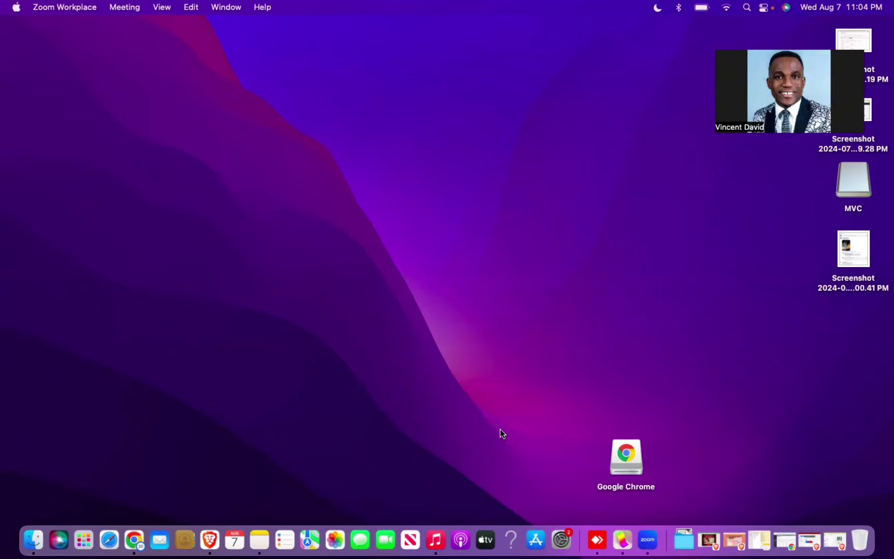
Step: Switch to Meta Ads Manager in the browser and highlight the adsmanager.facebook.com domain in the page address
key(super+Tab)
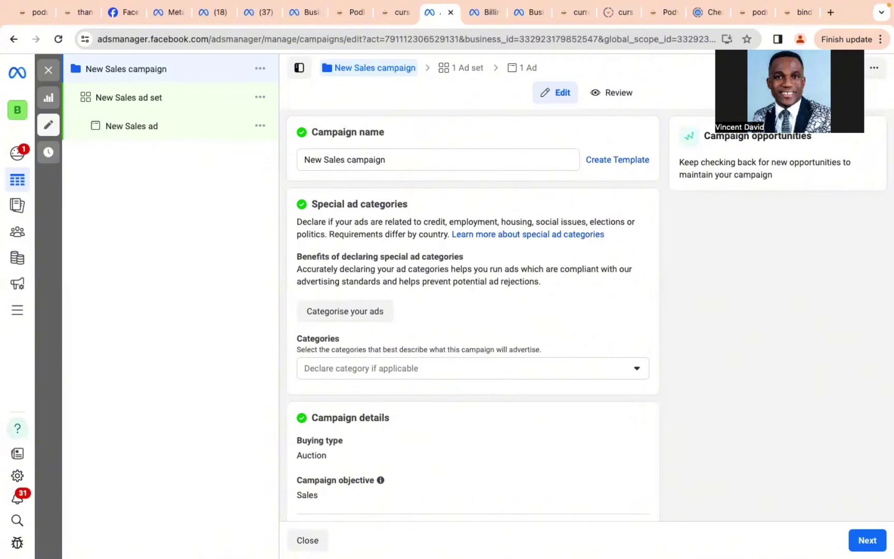
click(119, 42)
click(119, 39)
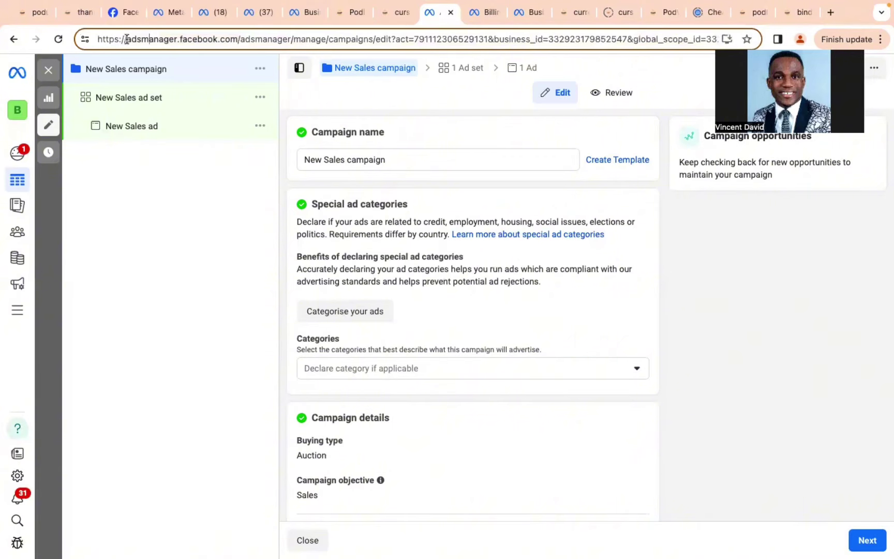
drag(124, 39, 238, 37)
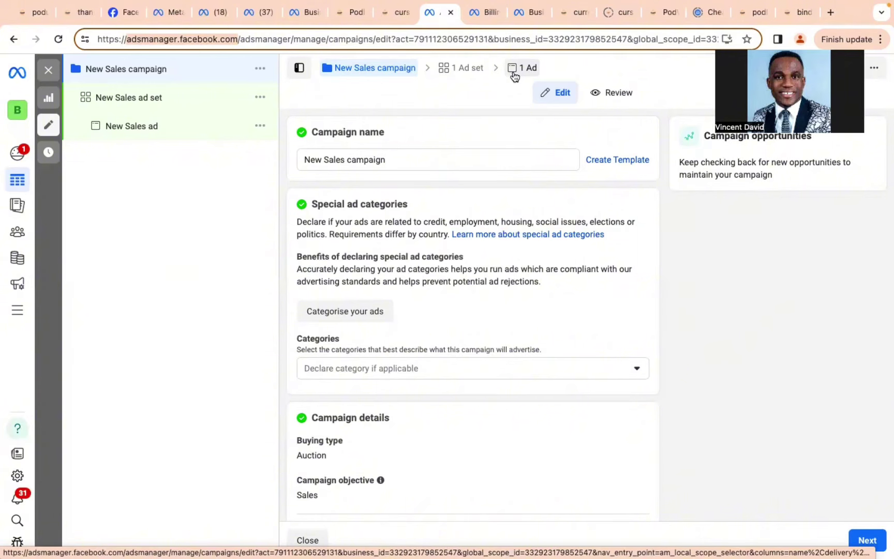
Step: Replace the sales campaign's name with the channel owner's first name followed by "channel..."
click(416, 162)
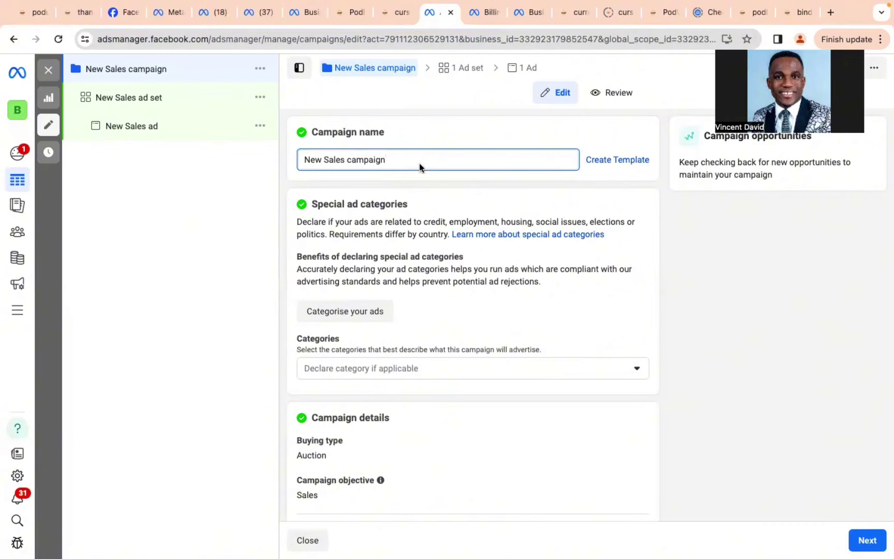
drag(397, 160, 304, 156)
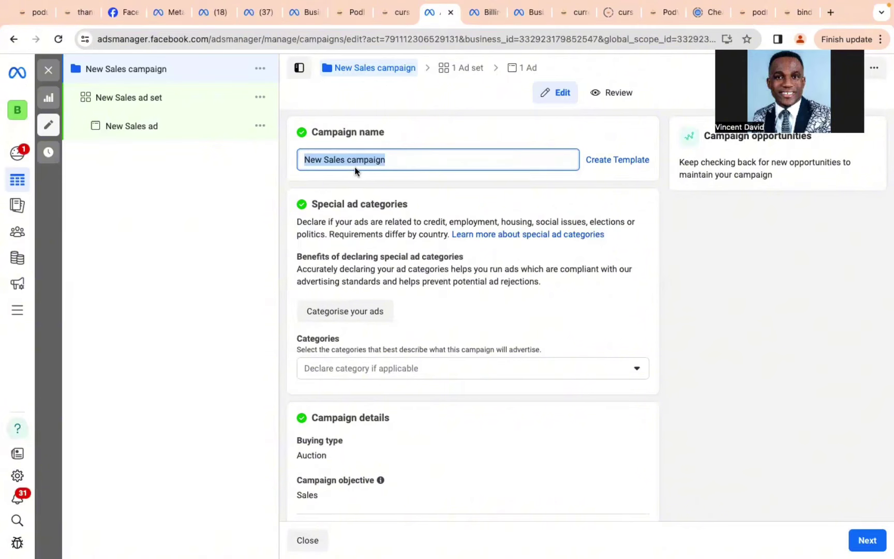
text(V)
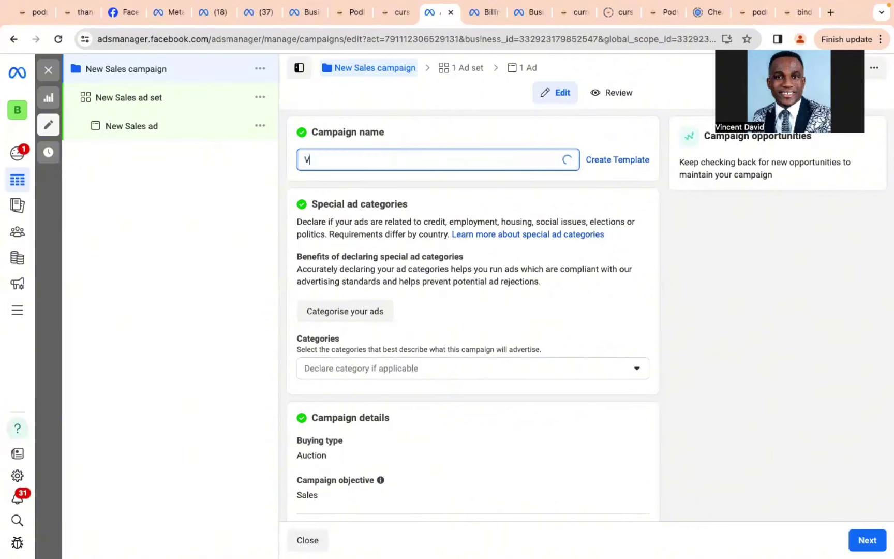
text(incents chan)
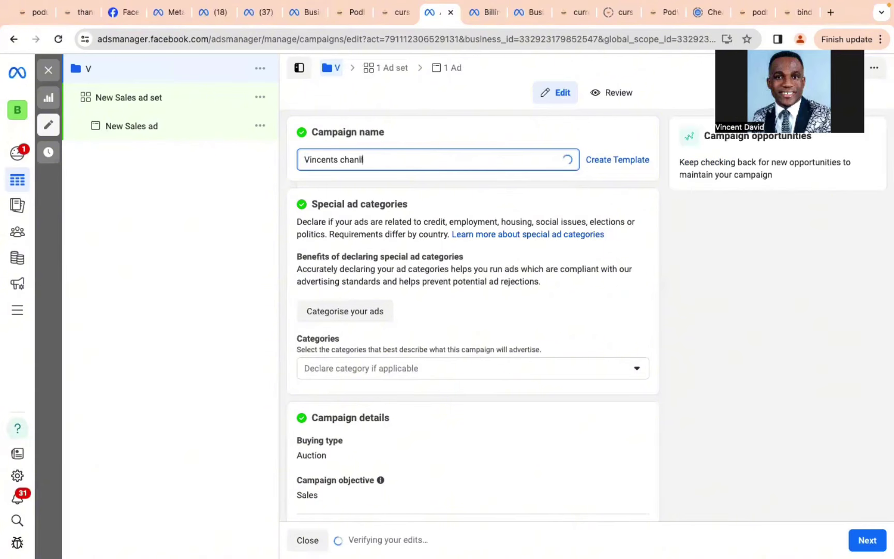
text(nel...)
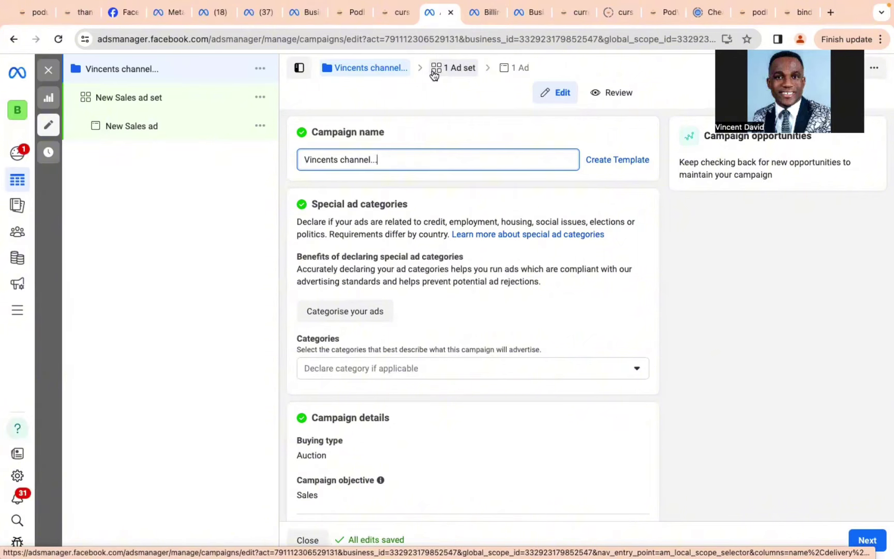
Step: Open the New Sales ad set and review its conversion, dynamic creative, and budget and schedule settings
click(434, 76)
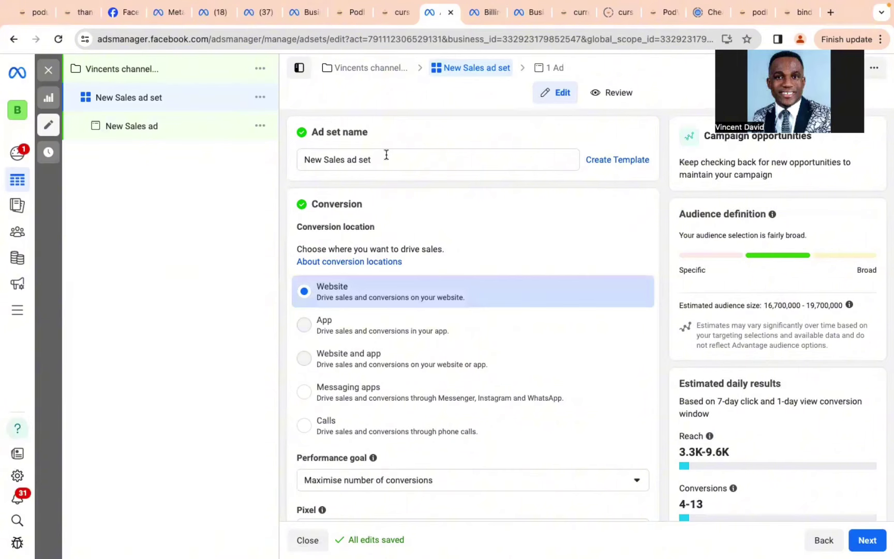
scroll(573, 514, down, 1)
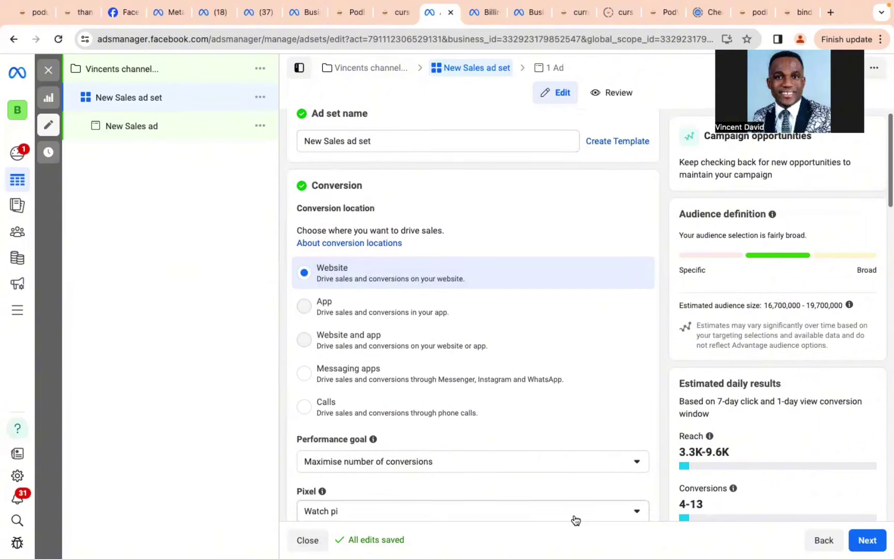
scroll(575, 519, down, 3)
scroll(573, 514, up, 4)
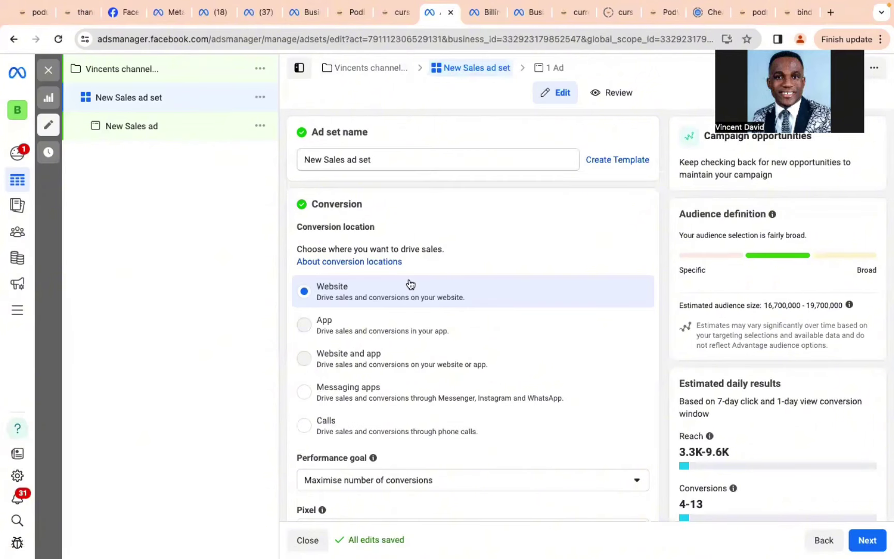
scroll(410, 284, down, 10)
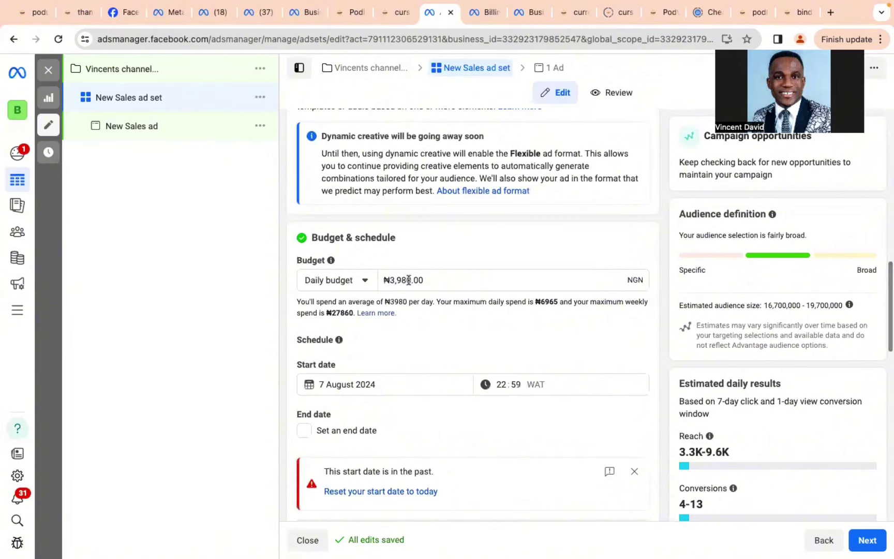
scroll(409, 280, up, 3)
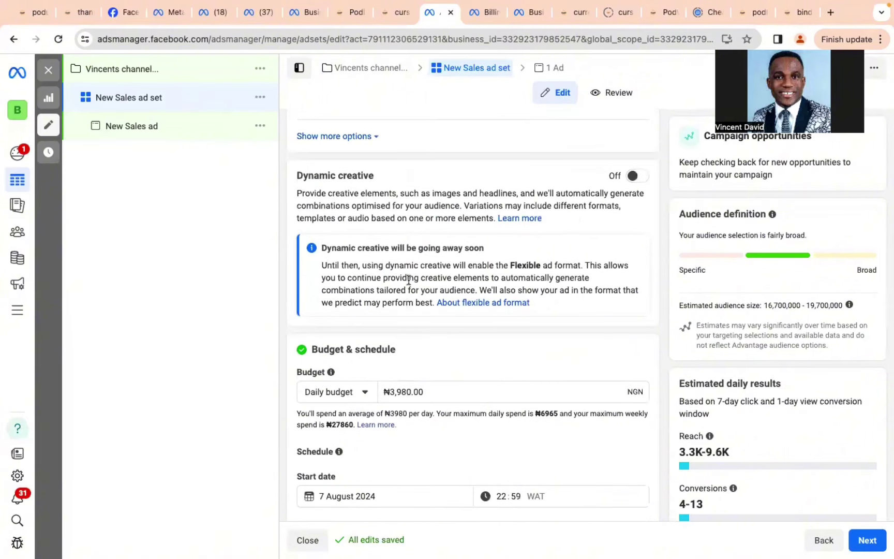
scroll(409, 280, up, 1)
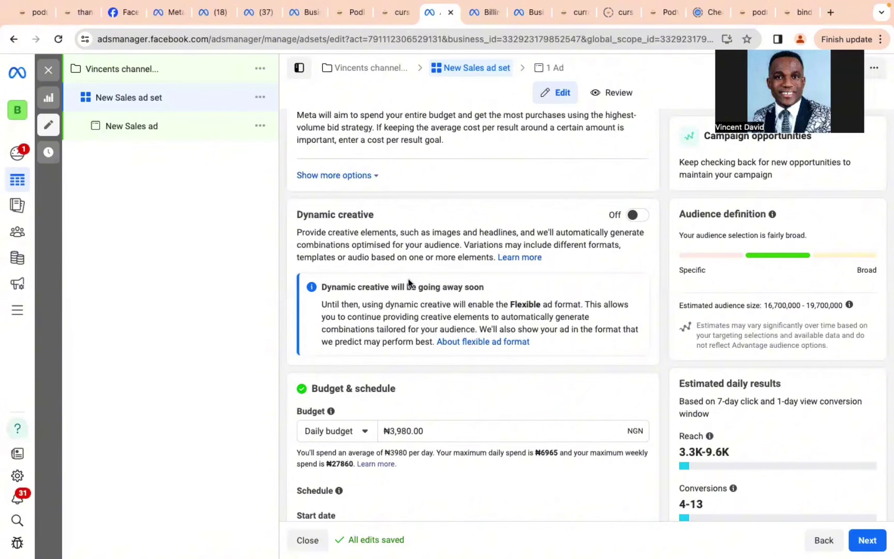
drag(389, 430, 559, 447)
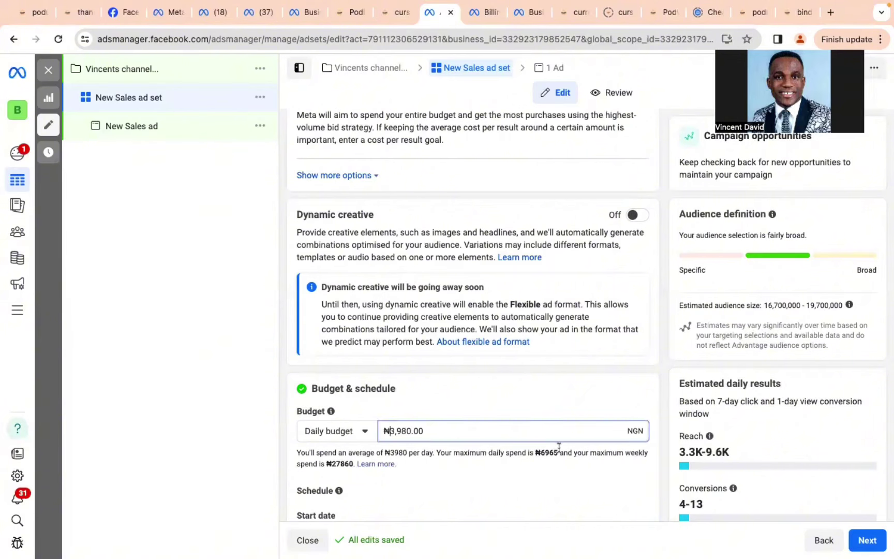
text(1000,0000)
click(409, 431)
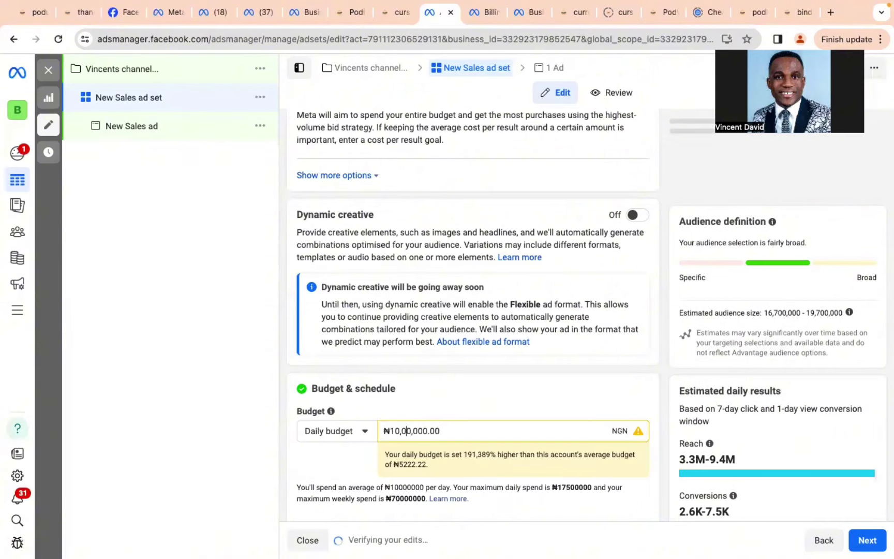
click(425, 430)
key(BackSpace)
click(501, 430)
key(BackSpace)
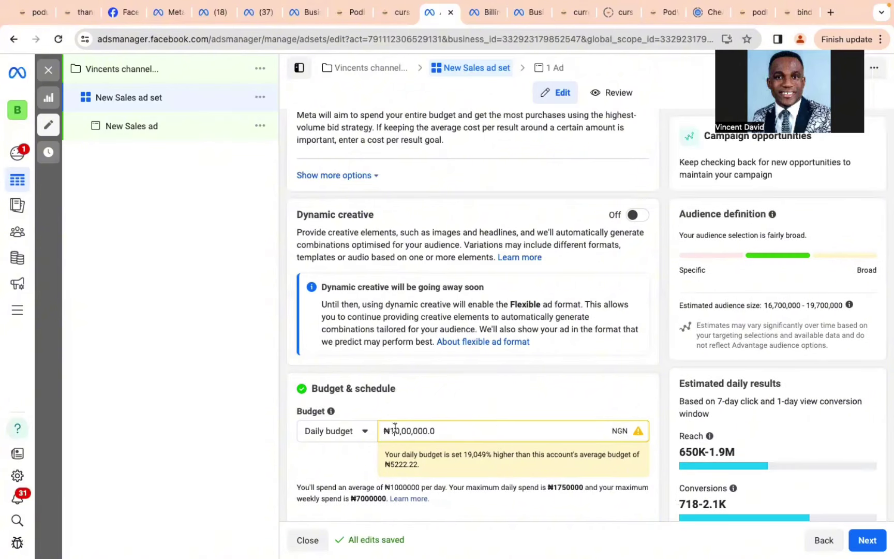
Step: Set the ad set's daily budget to ₦100,000
key(ctrl+a)
text(10000)
click(406, 431)
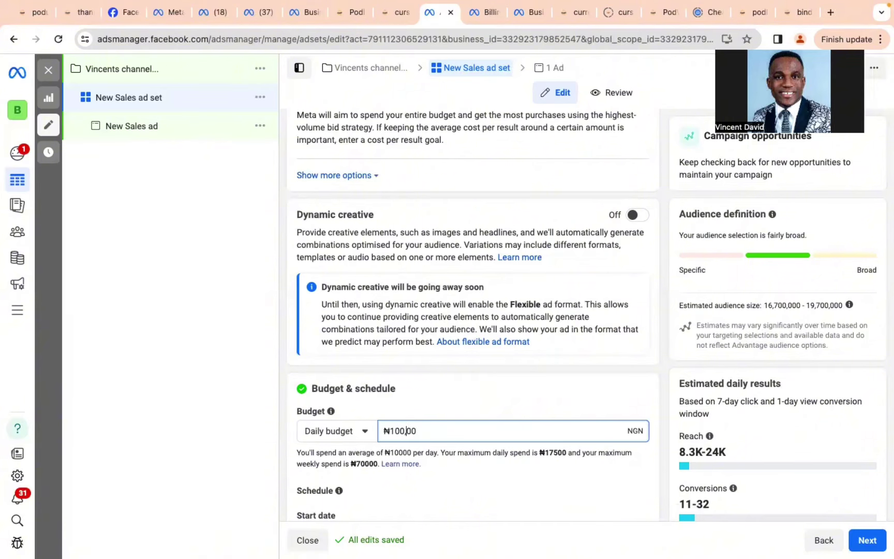
text(,-0)
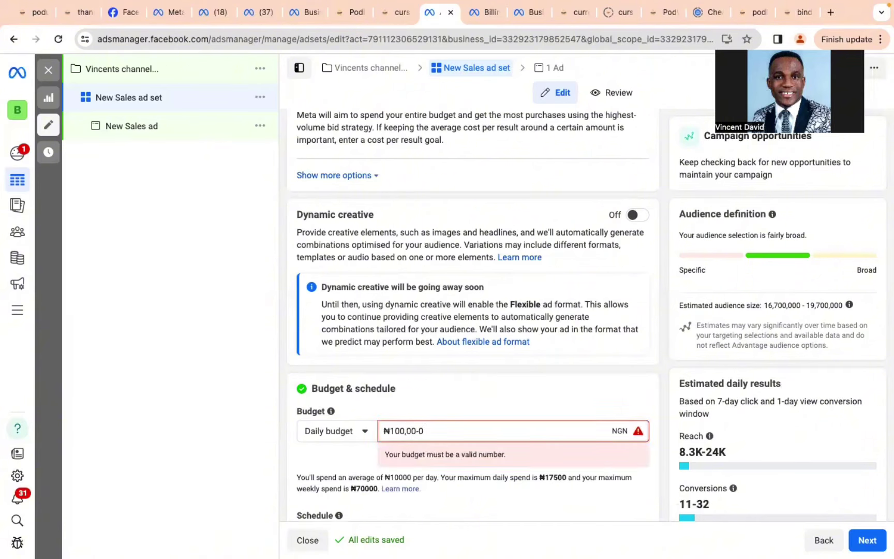
key(BackSpace)
key(BackSpace)
text(00)
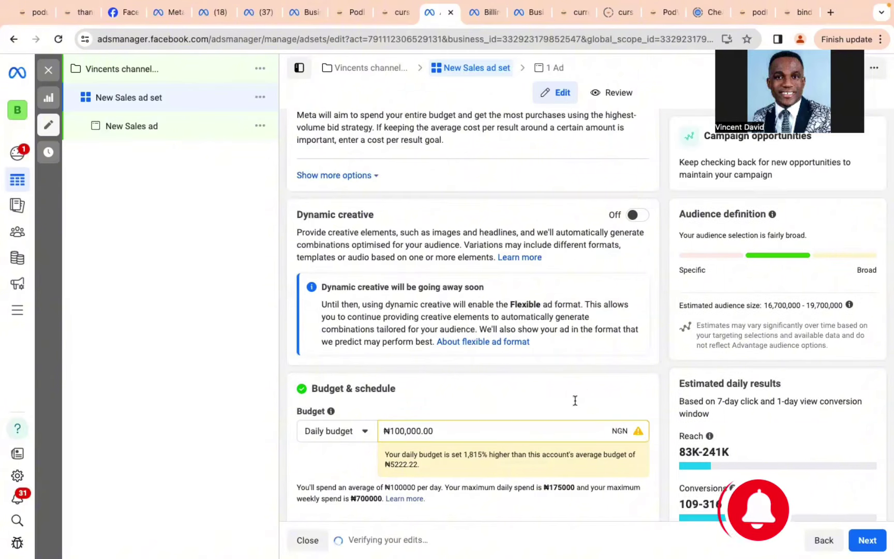
Step: Open the ad set's locations under the audience controls for editing
scroll(574, 398, down, 1)
scroll(574, 393, down, 3)
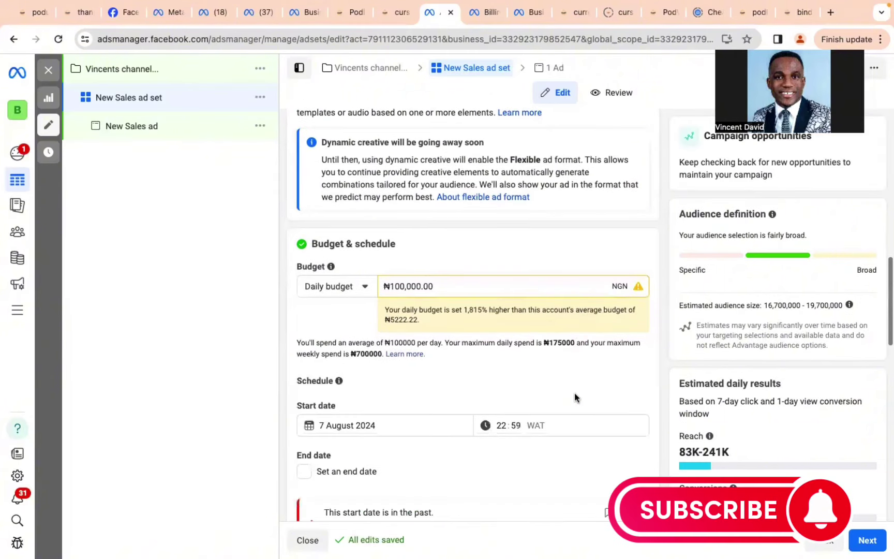
scroll(574, 392, down, 9)
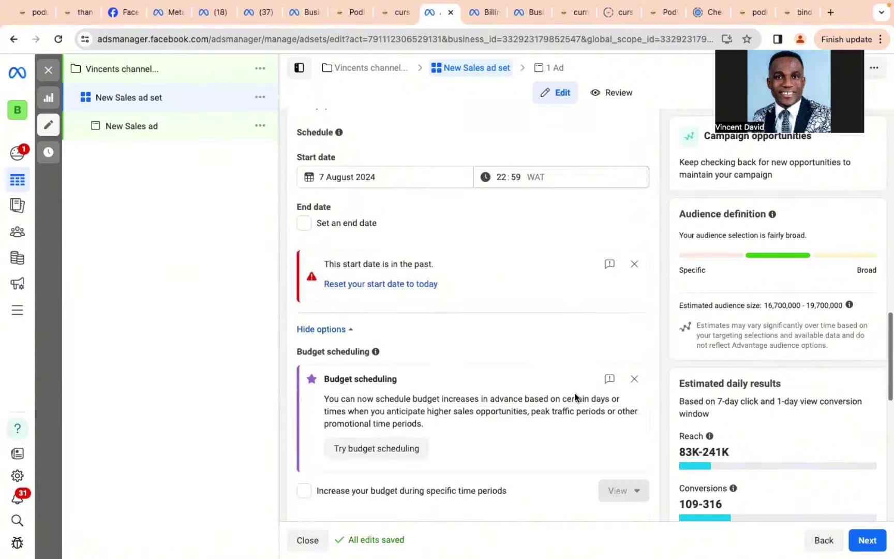
scroll(574, 397, down, 1)
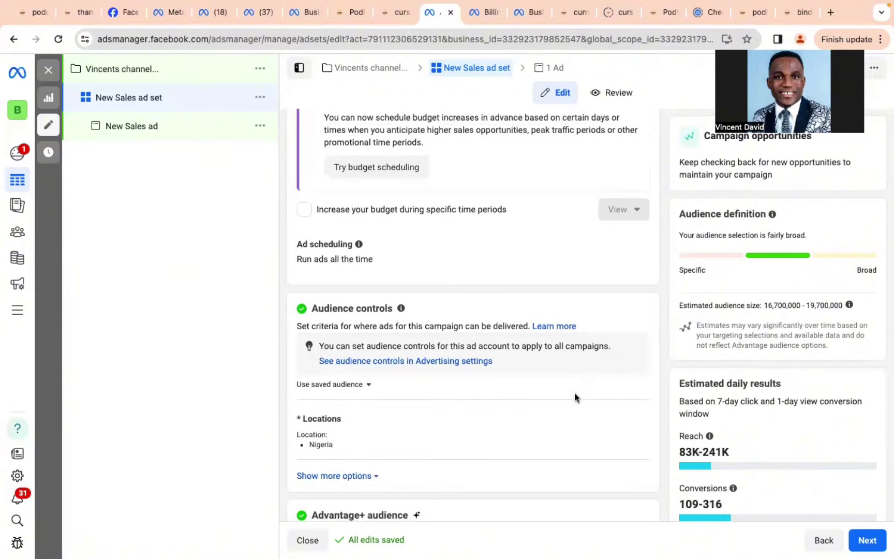
scroll(540, 397, down, 2)
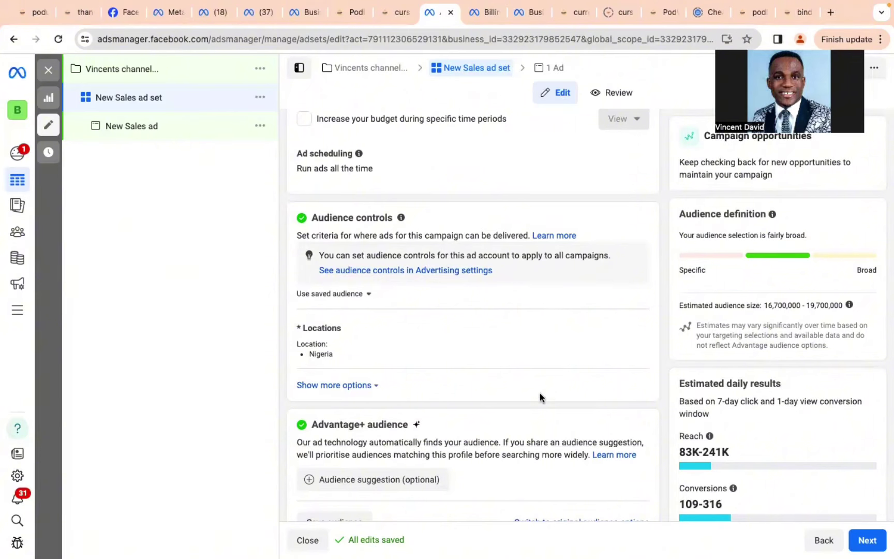
mouse_move(406, 352)
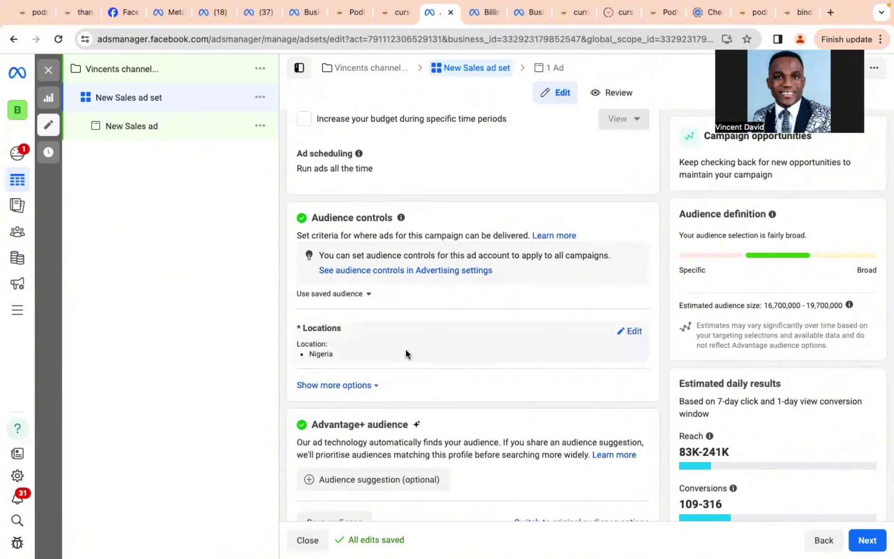
click(621, 333)
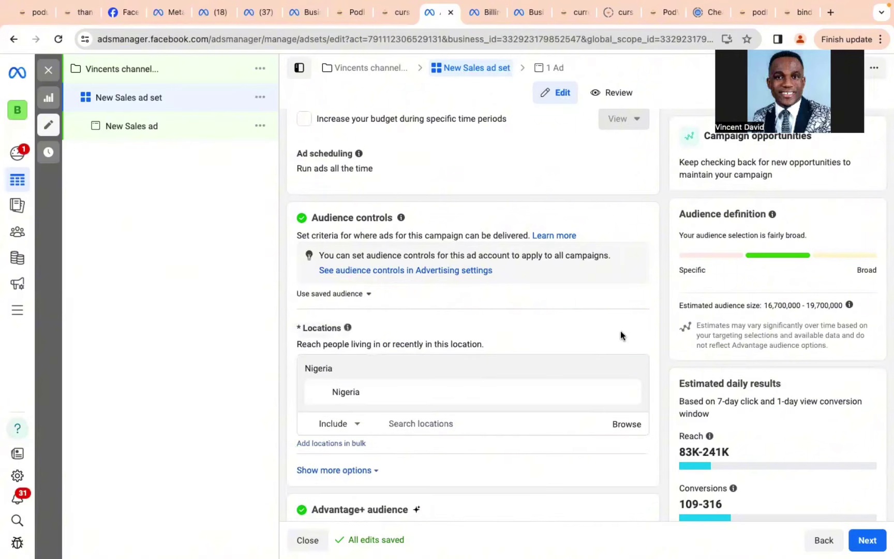
Step: Expand the optional audience suggestion for the Advantage+ audience and review its age, gender and detailed targeting fields
scroll(621, 334, down, 3)
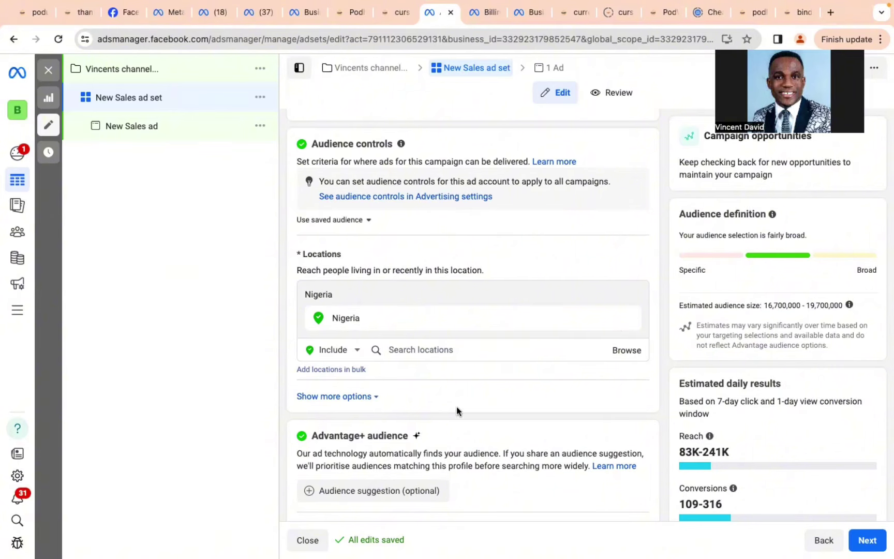
click(371, 490)
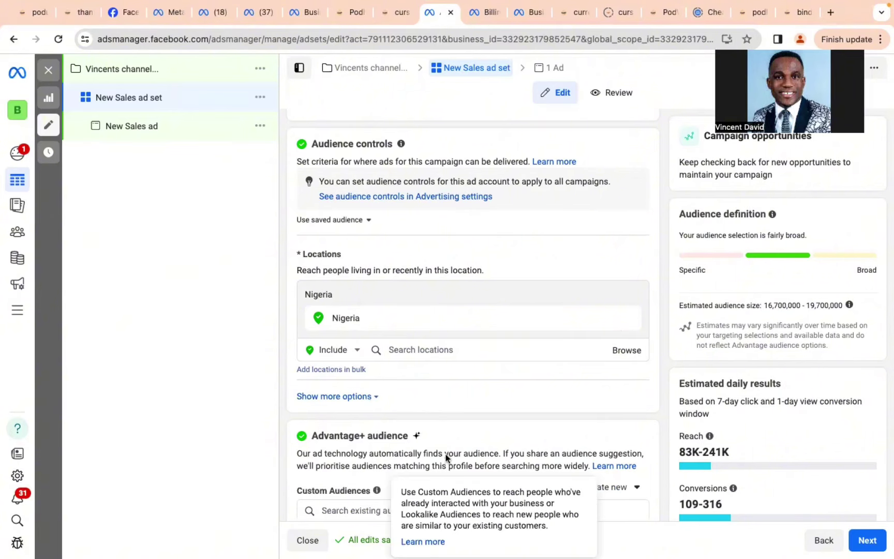
scroll(446, 455, down, 6)
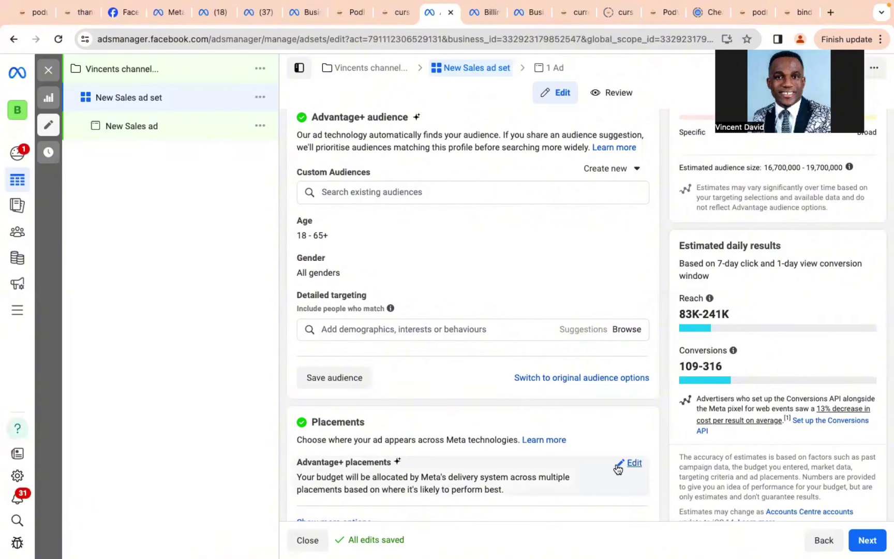
Step: Set the ad set's placements to Manual placements and review the available platforms
click(619, 467)
scroll(486, 455, down, 1)
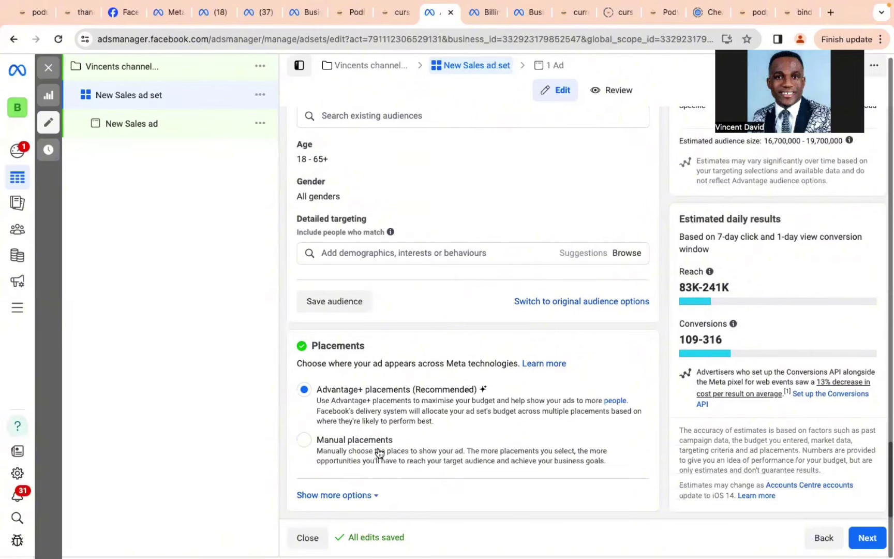
click(315, 438)
scroll(427, 459, down, 3)
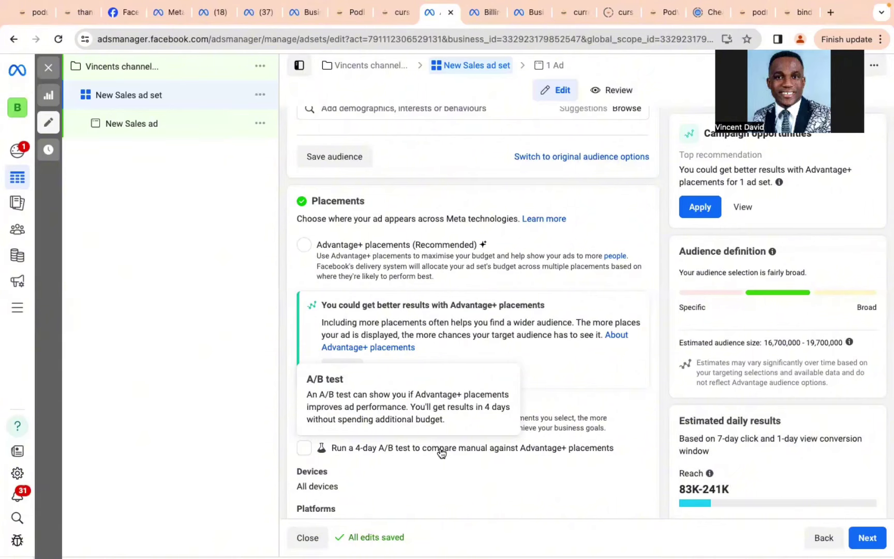
scroll(441, 452, down, 5)
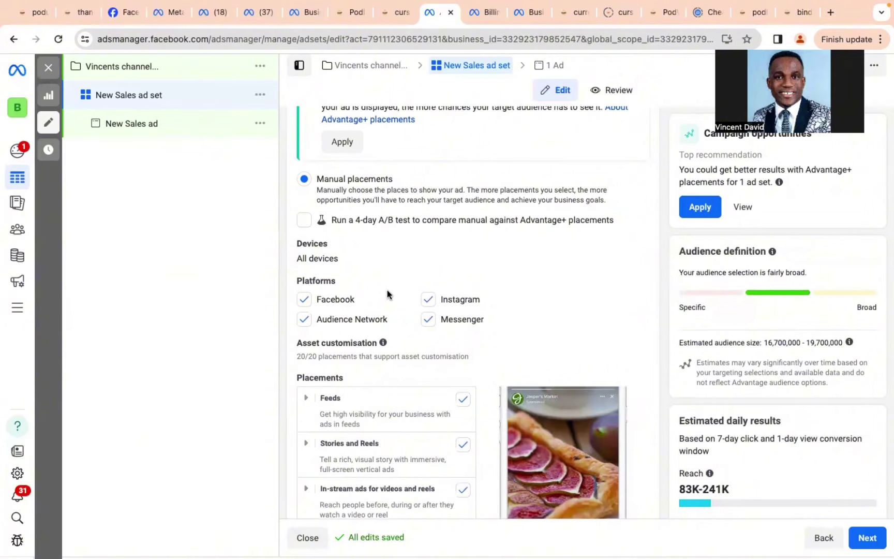
Step: Open the New Sales ad and bring up the choice of Facebook Pages for its identity
click(541, 69)
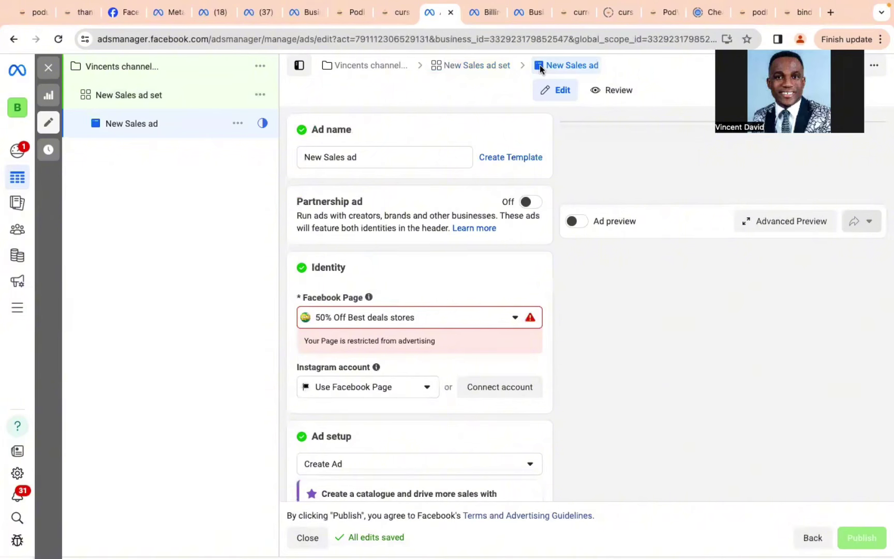
click(512, 317)
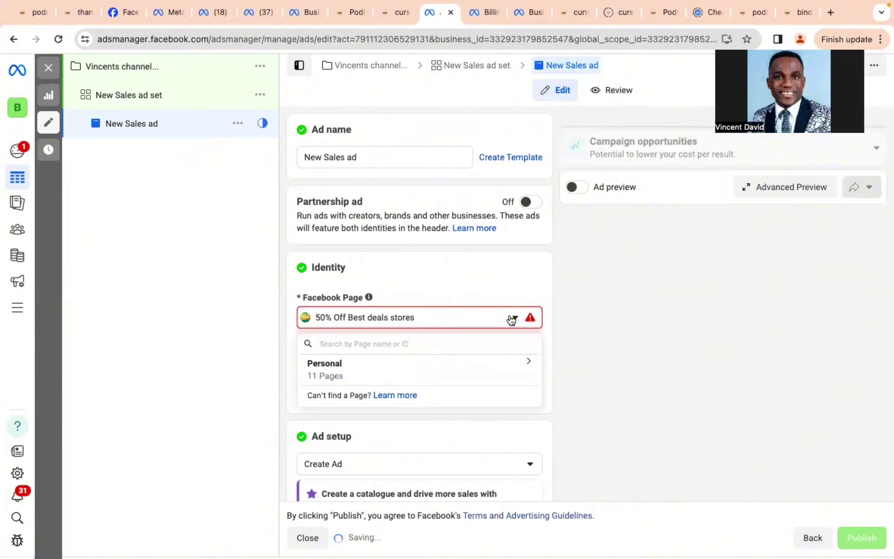
click(512, 317)
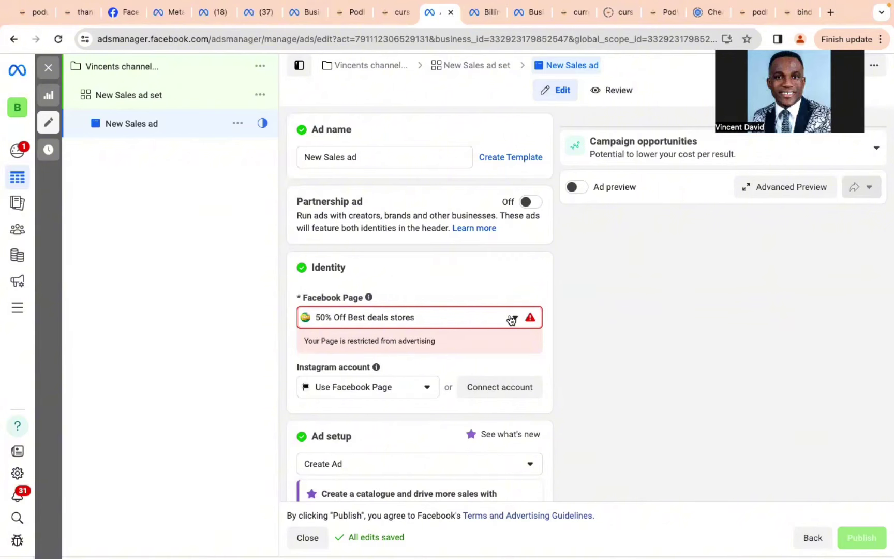
click(512, 317)
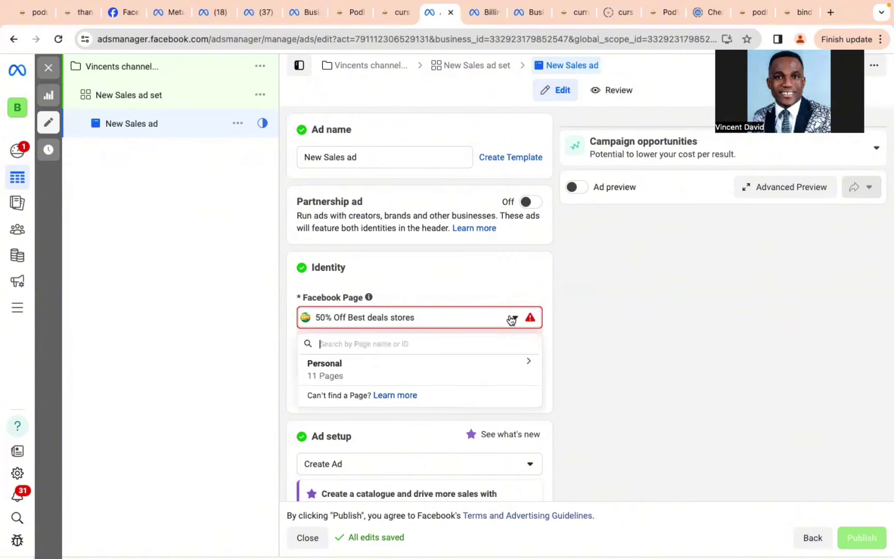